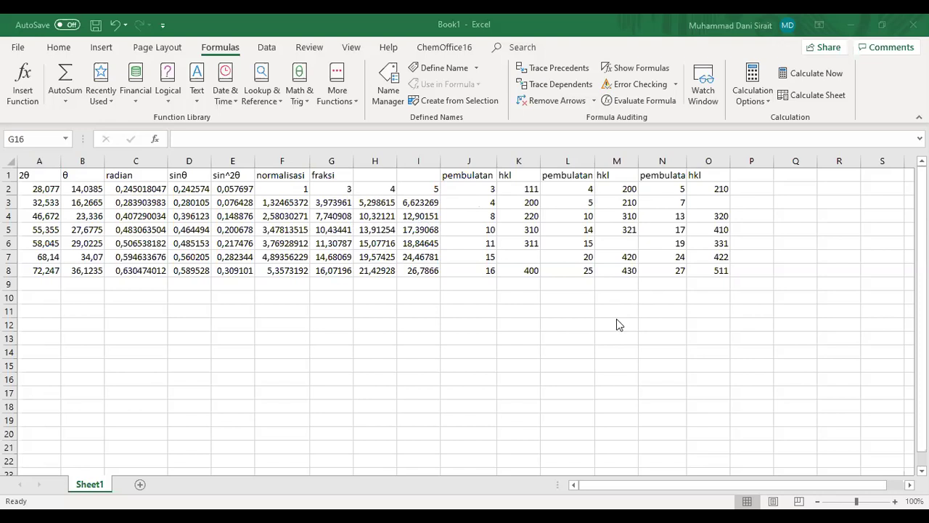
Step: Examine the pembulatan values in J7, L6 and N3 that have no matching hkl entry
{"action": "left_click", "coordinate": [485, 258]}
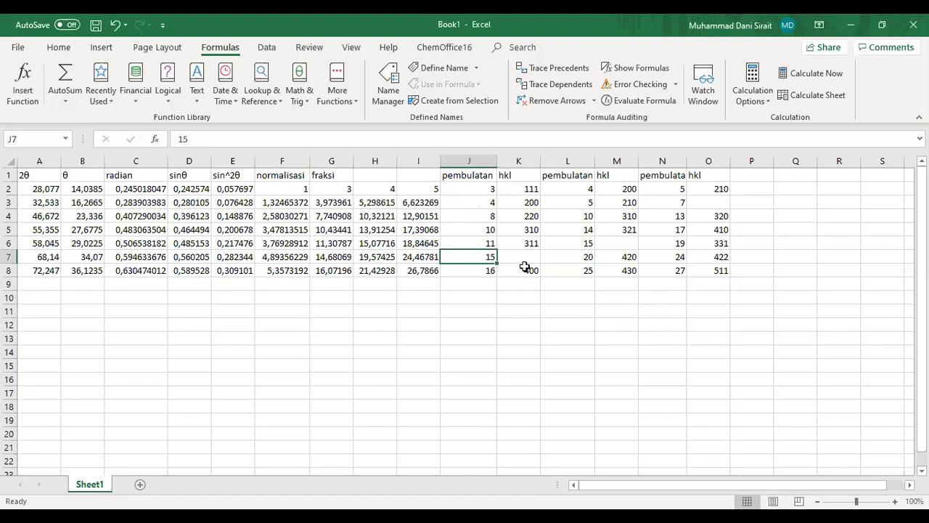
{"action": "left_click", "coordinate": [573, 241]}
{"action": "left_click", "coordinate": [680, 202]}
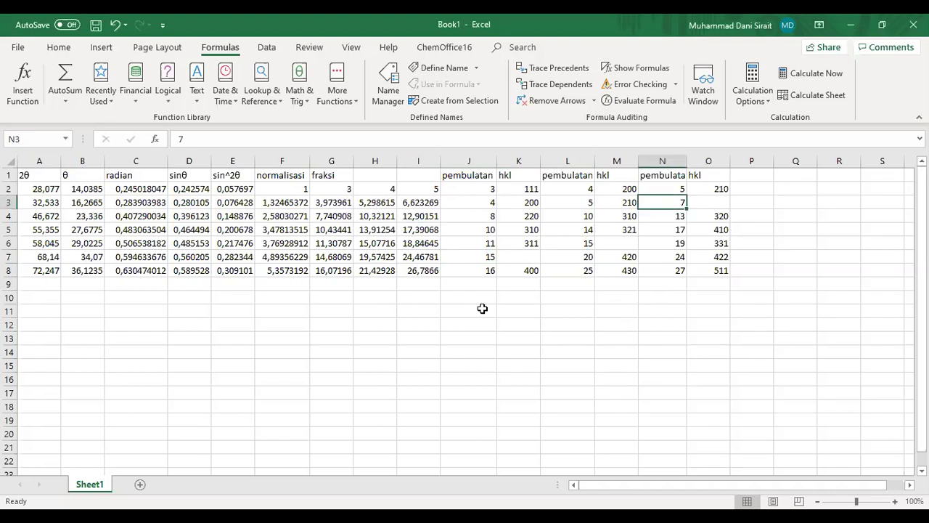
{"action": "left_click", "coordinate": [494, 262]}
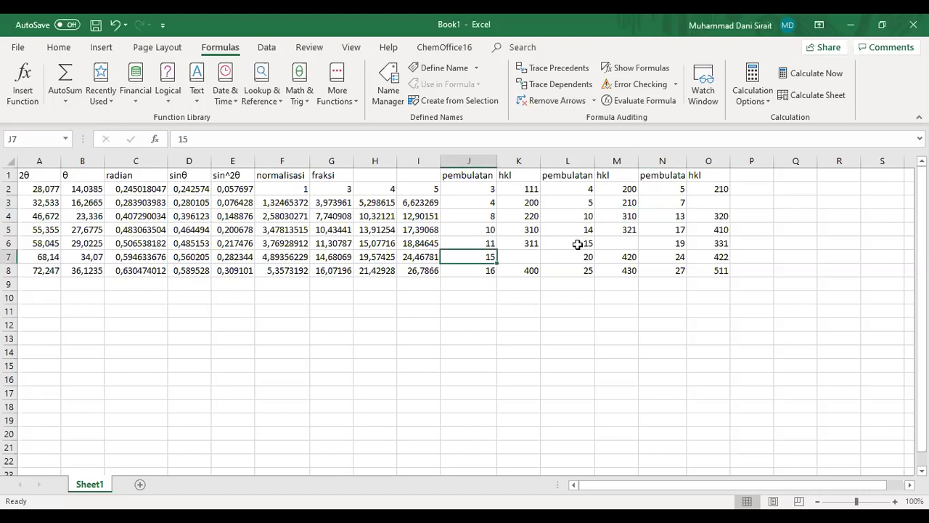
{"action": "left_click", "coordinate": [573, 257]}
{"action": "left_click", "coordinate": [682, 201]}
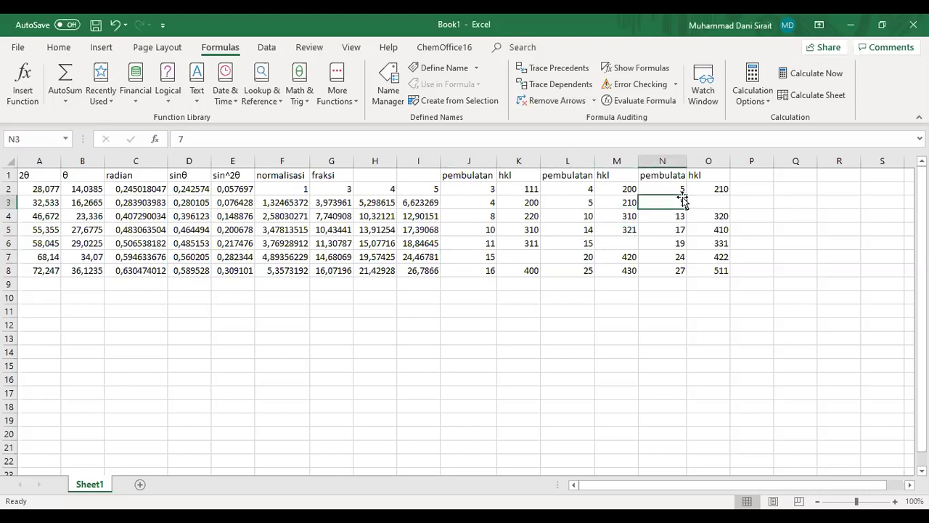
{"action": "left_click", "coordinate": [587, 242]}
{"action": "left_click", "coordinate": [482, 258]}
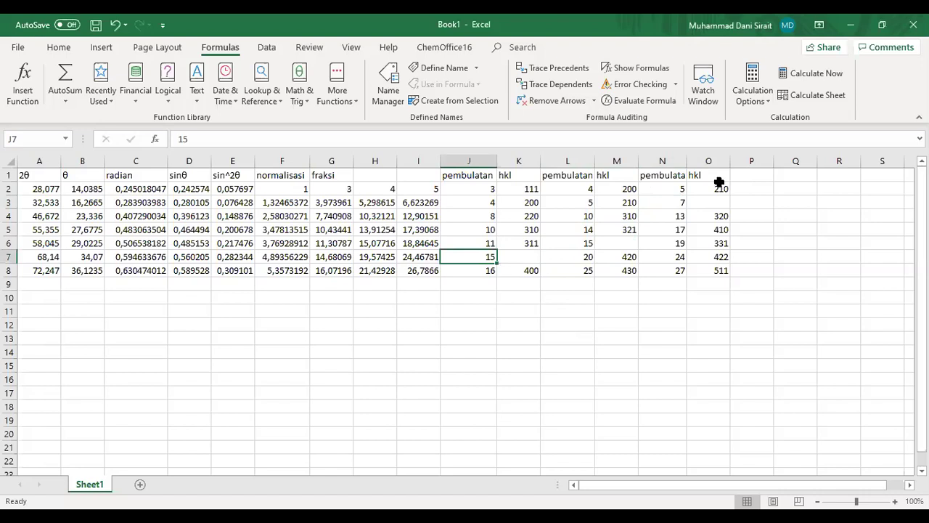
Step: Examine the hkl indices listed in column K for the first pembulatan set, from K2 to K6
{"action": "left_click", "coordinate": [525, 189]}
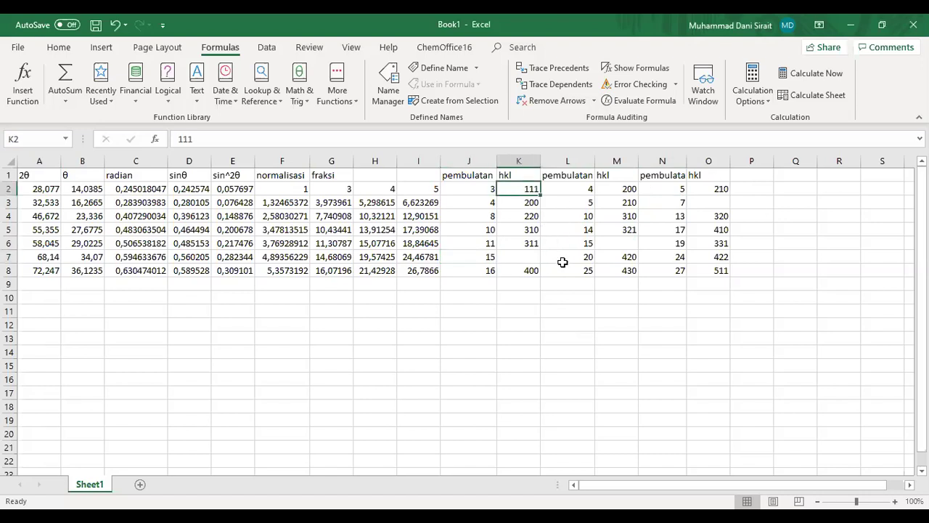
{"action": "left_click", "coordinate": [526, 243]}
{"action": "left_click", "coordinate": [522, 229]}
{"action": "left_click", "coordinate": [526, 217]}
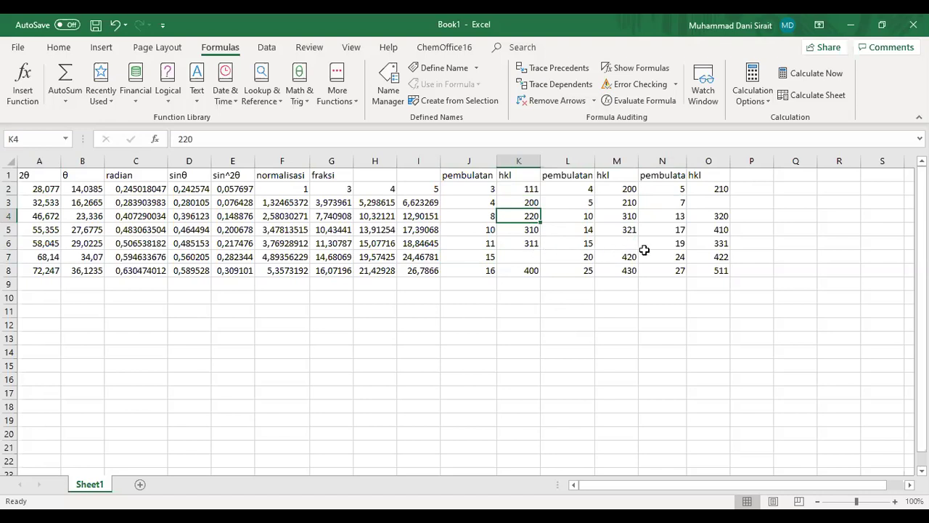
{"action": "left_click", "coordinate": [531, 190]}
{"action": "left_click", "coordinate": [530, 207]}
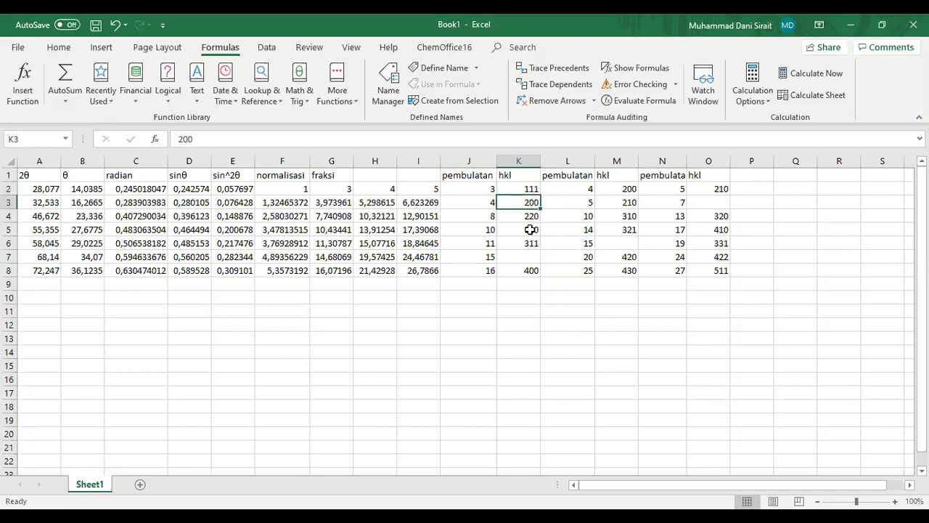
{"action": "left_click", "coordinate": [530, 190]}
{"action": "left_click", "coordinate": [532, 205]}
{"action": "left_click", "coordinate": [533, 216]}
{"action": "left_click", "coordinate": [533, 231]}
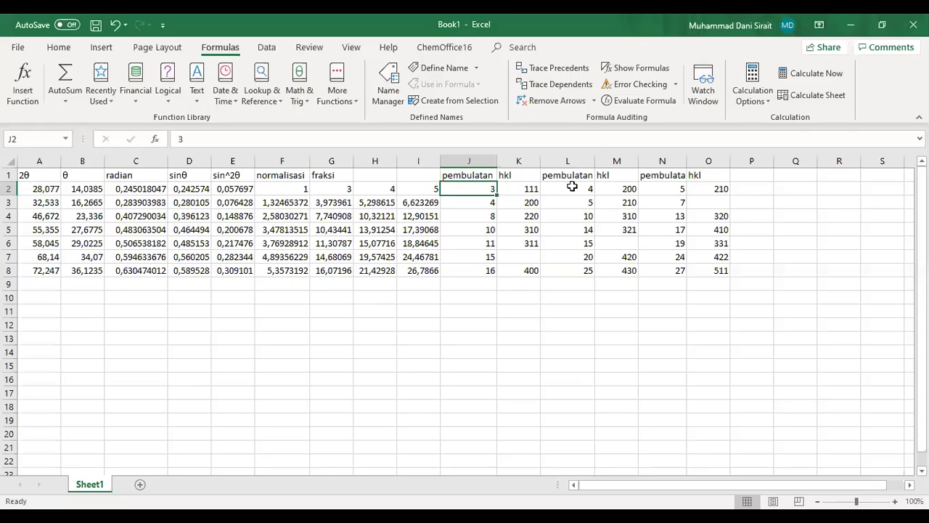
Step: Compare the first-row pembulatan and hkl entries across the alternative sets in columns J to O
{"action": "left_click", "coordinate": [572, 187]}
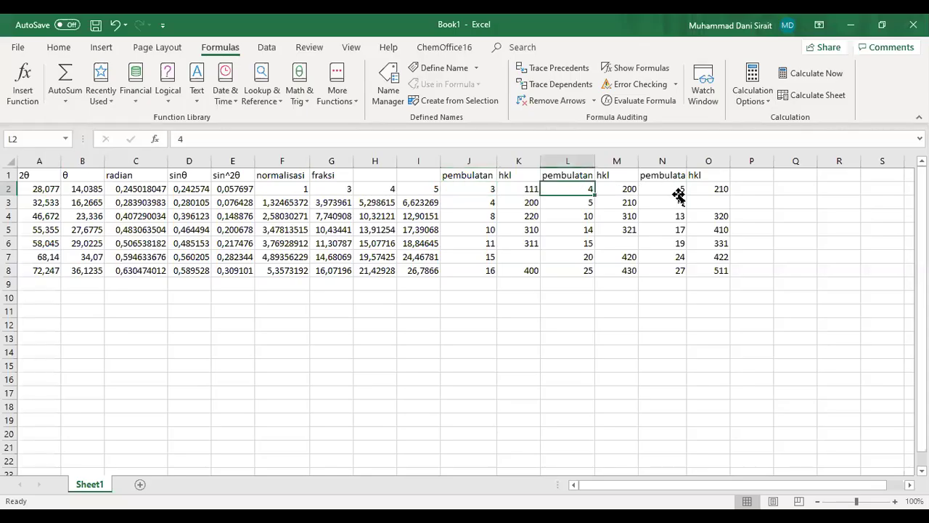
{"action": "left_click", "coordinate": [677, 191]}
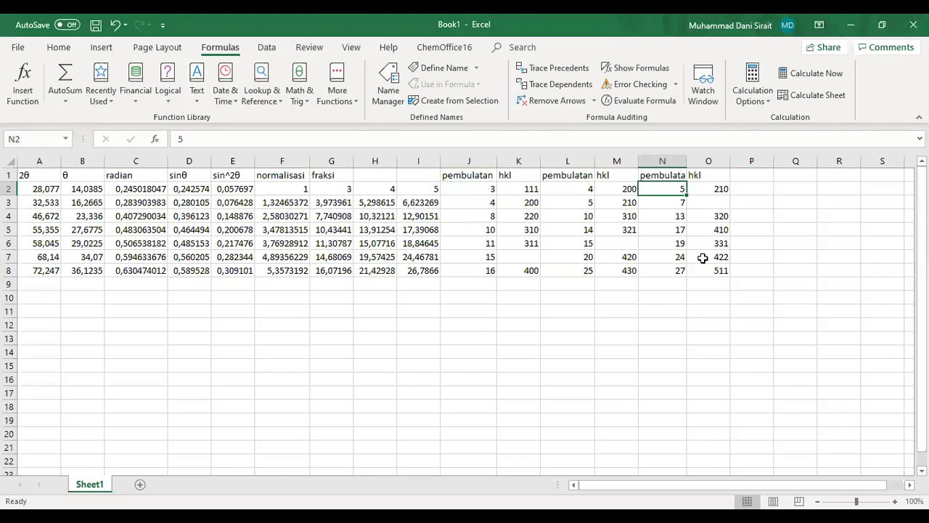
{"action": "left_click", "coordinate": [516, 188]}
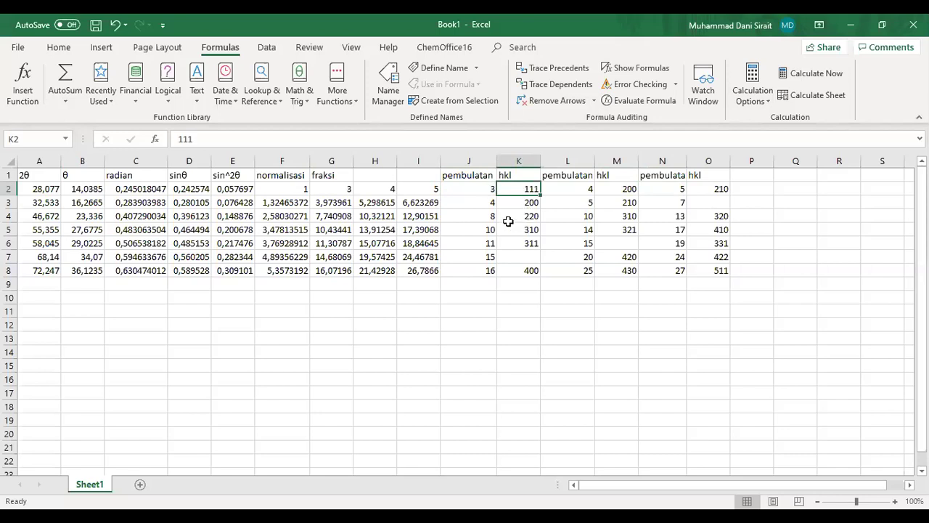
{"action": "left_click", "coordinate": [622, 191]}
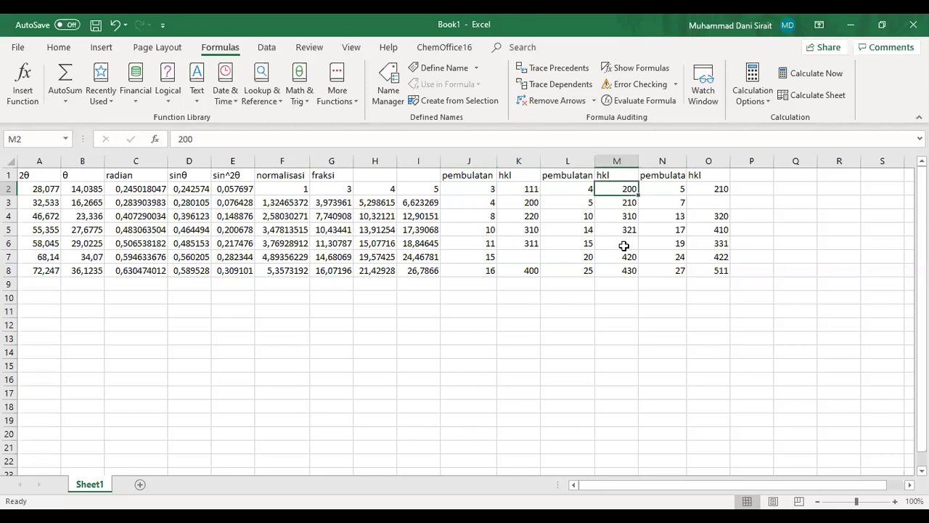
{"action": "left_click", "coordinate": [534, 190]}
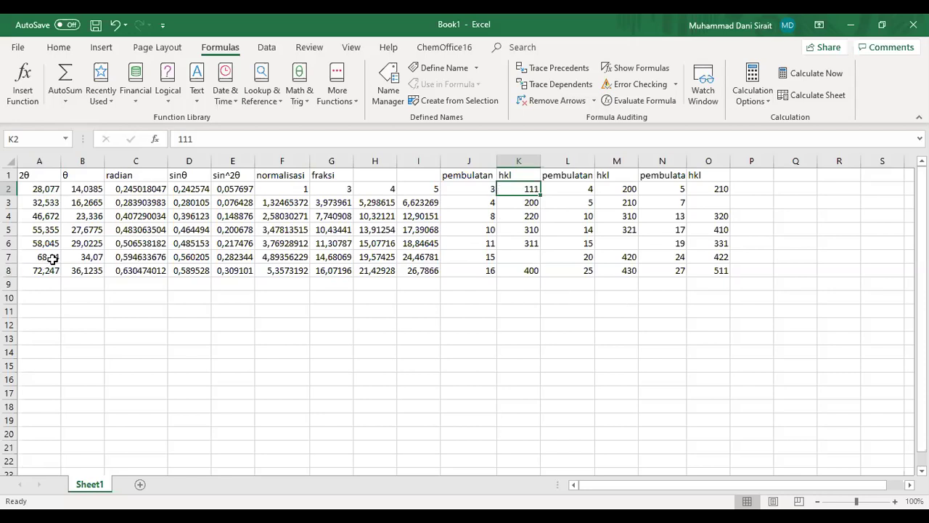
Step: Check the empty hkl cell K7 against its neighbouring pembulatan cells J7 and L7
{"action": "left_click", "coordinate": [529, 261]}
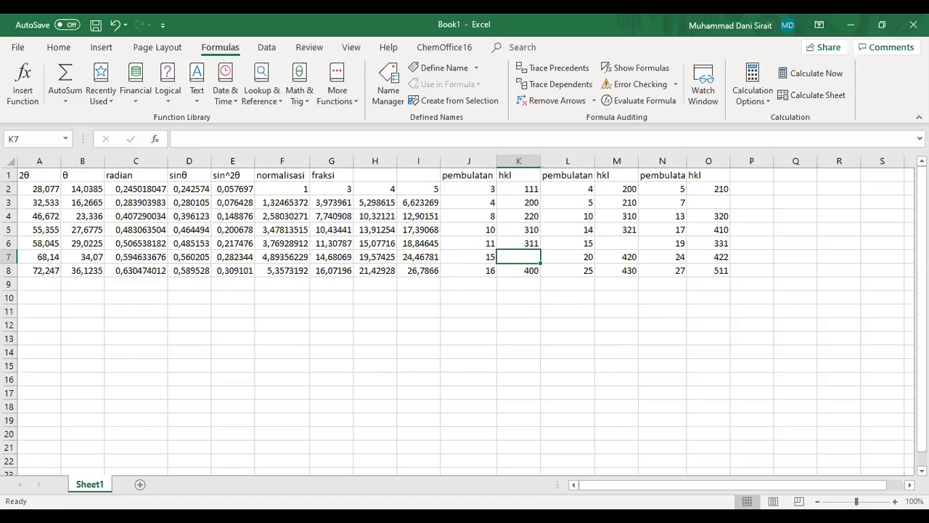
{"action": "left_click", "coordinate": [554, 257]}
{"action": "left_click", "coordinate": [521, 254]}
{"action": "left_click", "coordinate": [491, 255]}
{"action": "left_click", "coordinate": [520, 256]}
{"action": "left_click", "coordinate": [556, 257]}
{"action": "left_click", "coordinate": [523, 259]}
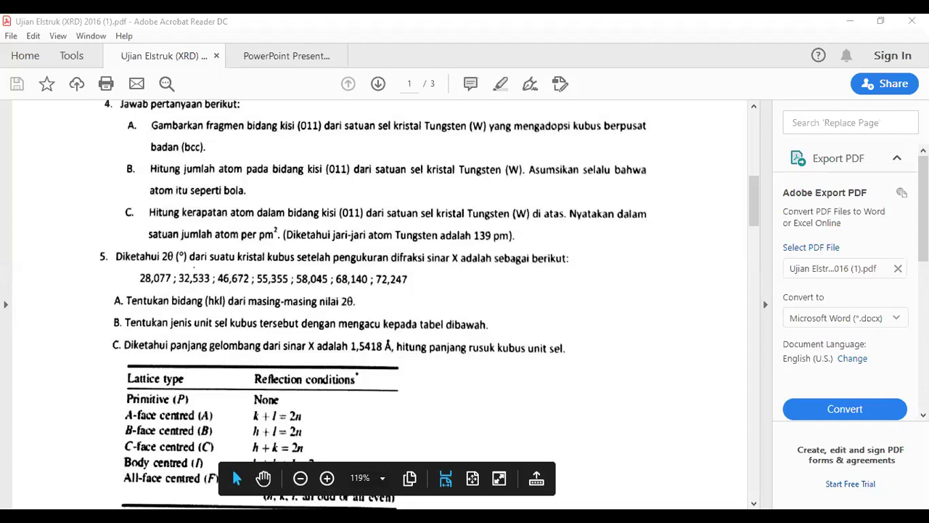
Step: Switch to the exam PDF in Acrobat Reader and handwrite "sin²θ / (h²+k²+l²) =" in red beside question 5
{"action": "left_click_drag", "start_coordinate": [598, 263], "coordinate": [591, 276]}
{"action": "mouse_move", "coordinate": [604, 266]}
{"action": "left_mouse_down"}
{"action": "mouse_move", "coordinate": [604, 276]}
{"action": "mouse_move", "coordinate": [621, 267]}
{"action": "mouse_move", "coordinate": [642, 283]}
{"action": "left_mouse_up"}
{"action": "mouse_move", "coordinate": [580, 291]}
{"action": "left_mouse_down"}
{"action": "mouse_move", "coordinate": [580, 306]}
{"action": "mouse_move", "coordinate": [590, 294]}
{"action": "mouse_move", "coordinate": [603, 301]}
{"action": "left_mouse_up"}
{"action": "left_click_drag", "start_coordinate": [600, 298], "coordinate": [607, 307]}
{"action": "mouse_move", "coordinate": [613, 297]}
{"action": "left_mouse_down"}
{"action": "mouse_move", "coordinate": [616, 309]}
{"action": "mouse_move", "coordinate": [623, 298]}
{"action": "mouse_move", "coordinate": [636, 304]}
{"action": "mouse_move", "coordinate": [661, 281]}
{"action": "left_mouse_up"}
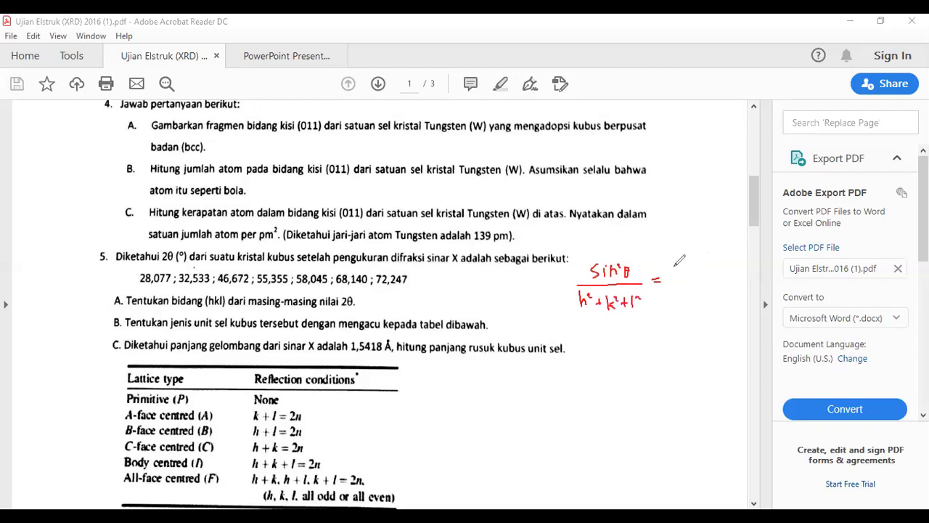
Step: Complete the handwritten equation's other side with the fraction n²·λ² over 4·a²
{"action": "mouse_move", "coordinate": [678, 263]}
{"action": "left_mouse_down"}
{"action": "mouse_move", "coordinate": [687, 273]}
{"action": "mouse_move", "coordinate": [694, 267]}
{"action": "left_mouse_up"}
{"action": "mouse_move", "coordinate": [704, 259]}
{"action": "left_mouse_down"}
{"action": "mouse_move", "coordinate": [713, 270]}
{"action": "mouse_move", "coordinate": [702, 271]}
{"action": "mouse_move", "coordinate": [717, 265]}
{"action": "left_mouse_up"}
{"action": "left_click_drag", "start_coordinate": [667, 278], "coordinate": [728, 277]}
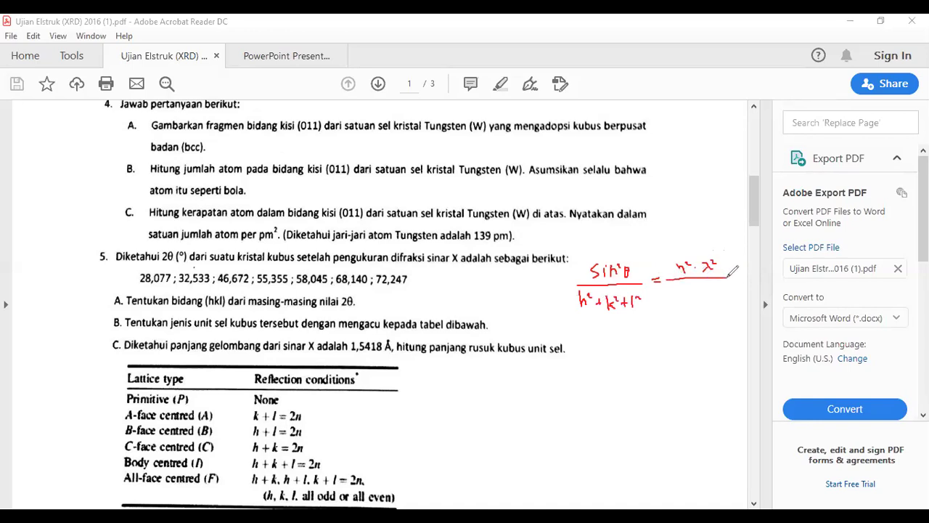
{"action": "mouse_move", "coordinate": [681, 286]}
{"action": "left_mouse_down"}
{"action": "mouse_move", "coordinate": [683, 300]}
{"action": "mouse_move", "coordinate": [716, 293]}
{"action": "left_mouse_up"}
{"action": "left_click", "coordinate": [690, 294]}
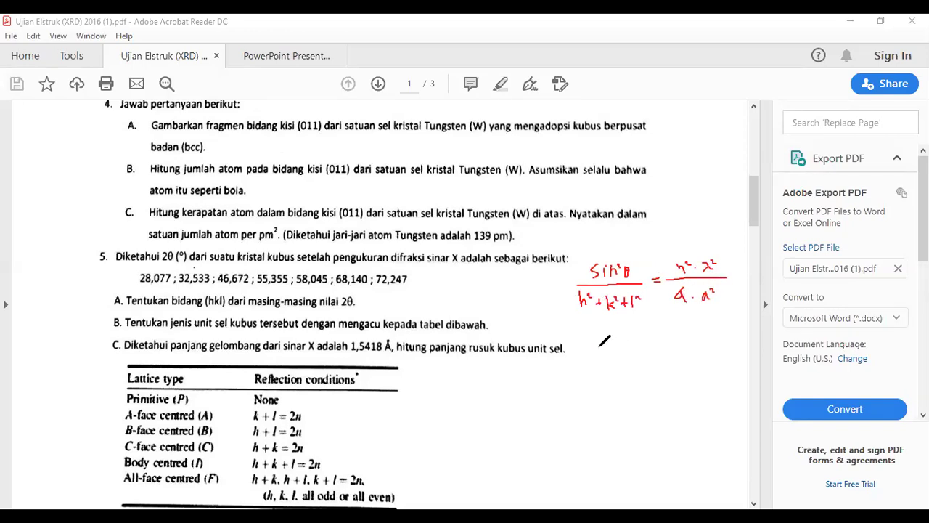
Step: Handwrite the rearranged formula a² = (n²·λ²)(h²+k²+l²) / (sin²θ·4) below the first equation
{"action": "left_click_drag", "start_coordinate": [602, 348], "coordinate": [631, 347]}
{"action": "left_click_drag", "start_coordinate": [622, 351], "coordinate": [631, 351]}
{"action": "mouse_move", "coordinate": [667, 341]}
{"action": "left_mouse_down"}
{"action": "mouse_move", "coordinate": [678, 332]}
{"action": "mouse_move", "coordinate": [696, 341]}
{"action": "mouse_move", "coordinate": [659, 343]}
{"action": "mouse_move", "coordinate": [764, 342]}
{"action": "left_mouse_up"}
{"action": "left_click", "coordinate": [683, 337]}
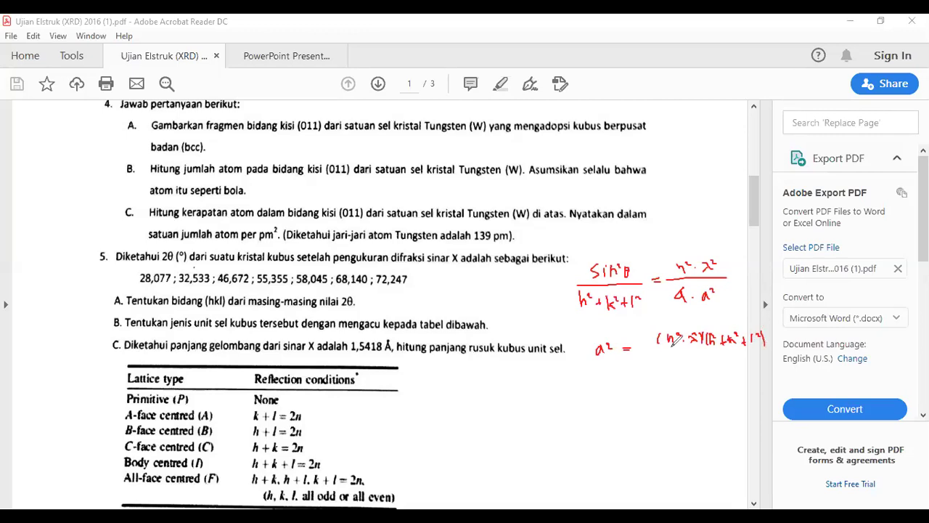
{"action": "left_click_drag", "start_coordinate": [646, 353], "coordinate": [773, 346]}
{"action": "mouse_move", "coordinate": [692, 356]}
{"action": "left_mouse_down"}
{"action": "mouse_move", "coordinate": [686, 365]}
{"action": "mouse_move", "coordinate": [721, 356]}
{"action": "mouse_move", "coordinate": [758, 363]}
{"action": "left_mouse_up"}
{"action": "left_click", "coordinate": [701, 353]}
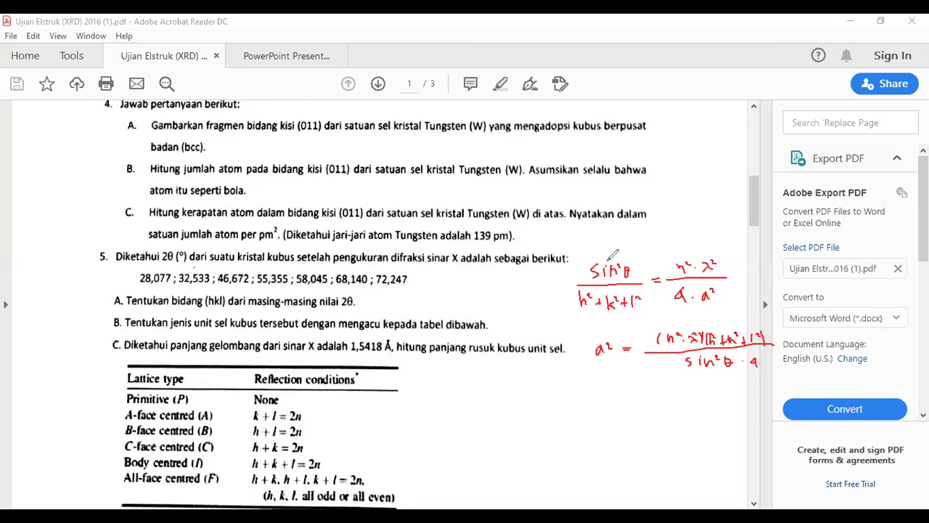
{"action": "mouse_move", "coordinate": [606, 249]}
{"action": "left_mouse_down"}
{"action": "mouse_move", "coordinate": [571, 256]}
{"action": "mouse_move", "coordinate": [560, 284]}
{"action": "mouse_move", "coordinate": [655, 307]}
{"action": "mouse_move", "coordinate": [649, 274]}
{"action": "mouse_move", "coordinate": [604, 250]}
{"action": "left_mouse_up"}
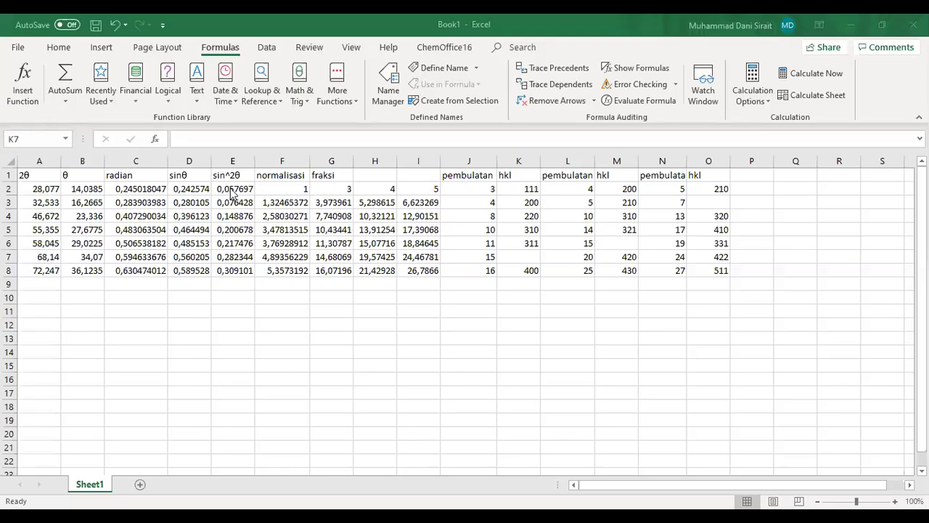
Step: Switch back to the Excel workbook and enter =E2/J2 in P2 to divide sin²θ by the first pembulatan value
{"action": "left_click", "coordinate": [232, 189]}
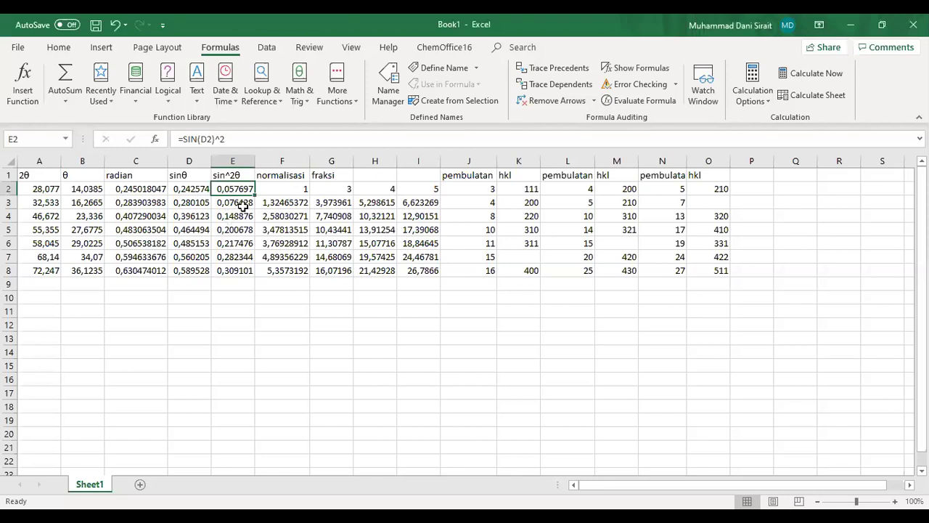
{"action": "left_click", "coordinate": [476, 188]}
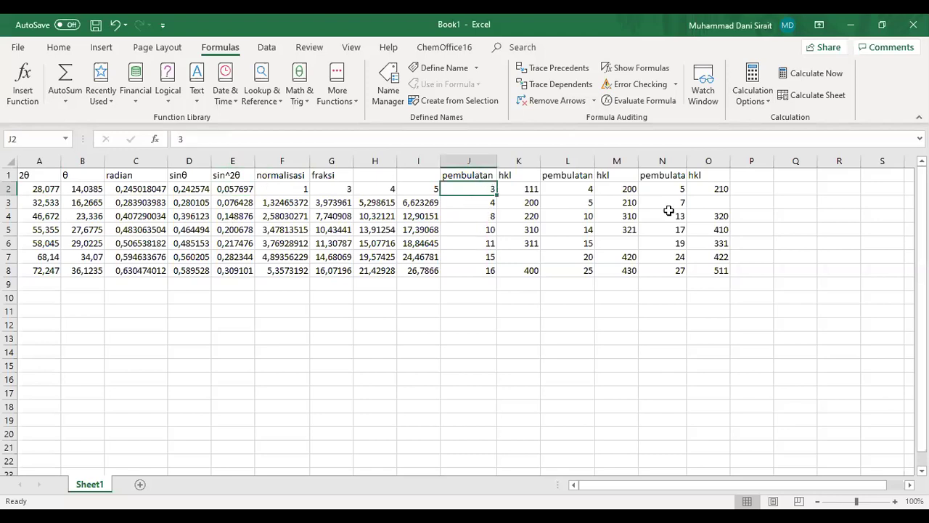
{"action": "left_click", "coordinate": [757, 189]}
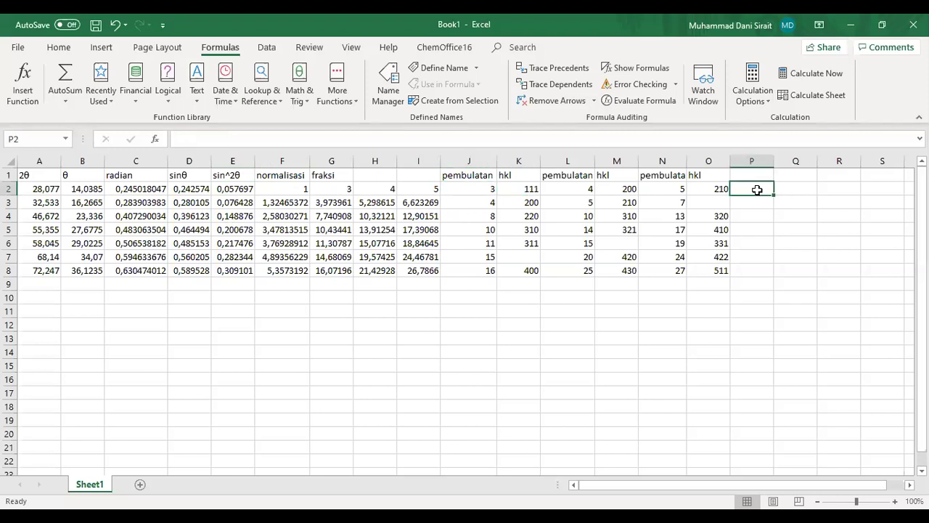
{"action": "type", "text": "="}
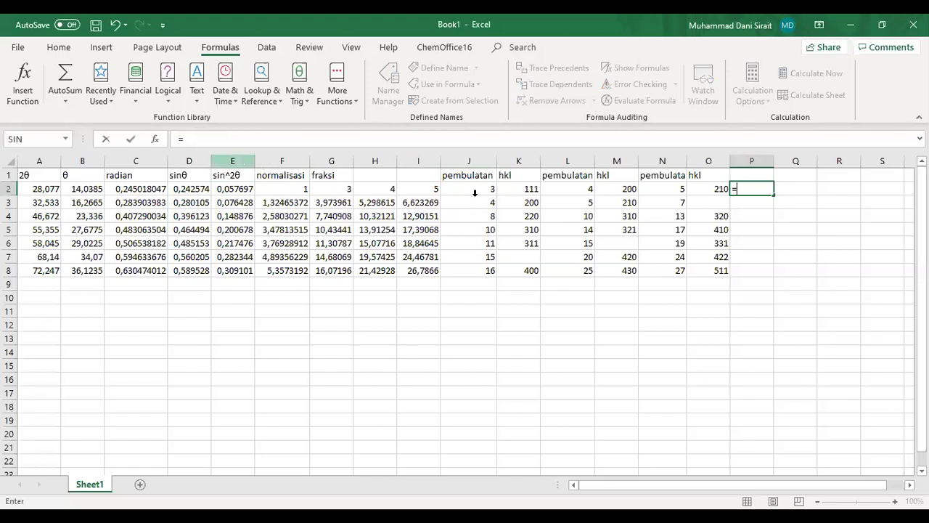
{"action": "left_click", "coordinate": [238, 191]}
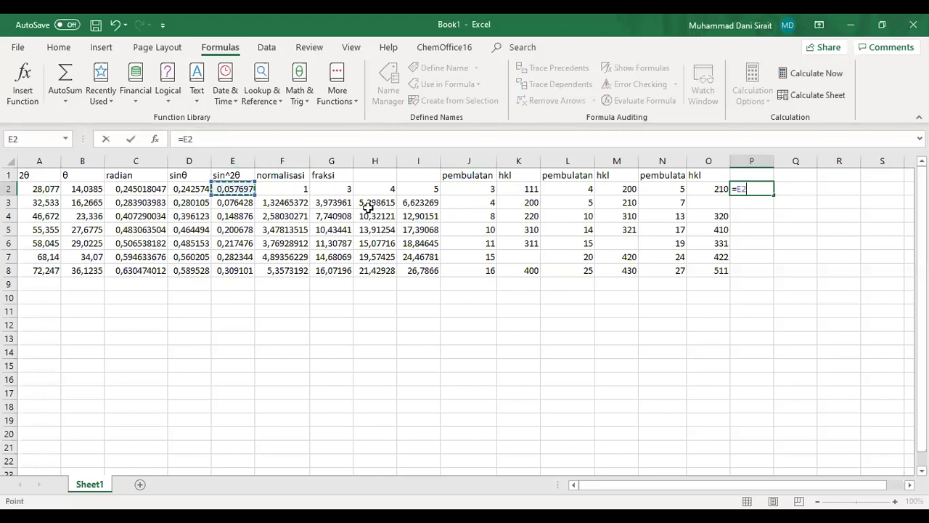
{"action": "left_click", "coordinate": [240, 135]}
{"action": "type", "text": "/"}
{"action": "left_click", "coordinate": [473, 191]}
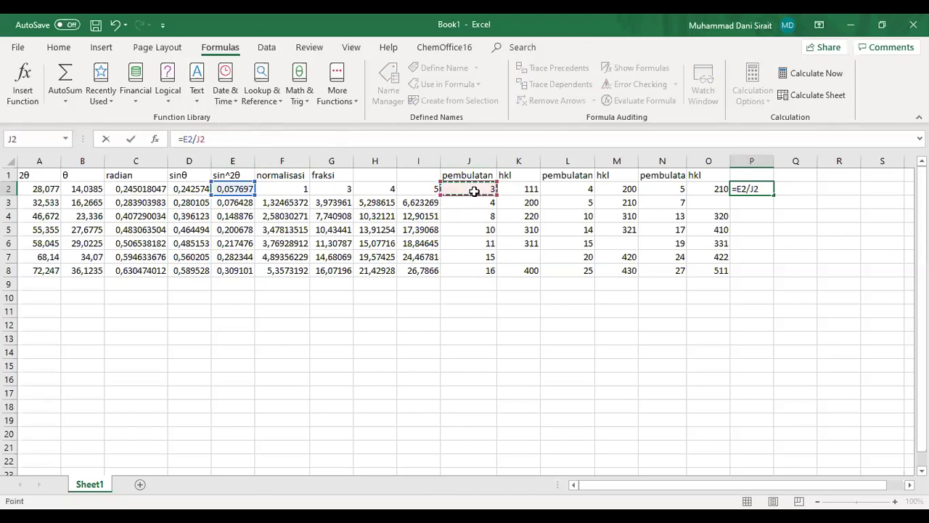
{"action": "key", "text": "Return"}
Step: Fill the formula from P2 down through P8
{"action": "left_click", "coordinate": [764, 190]}
{"action": "left_click_drag", "start_coordinate": [774, 192], "coordinate": [775, 273]}
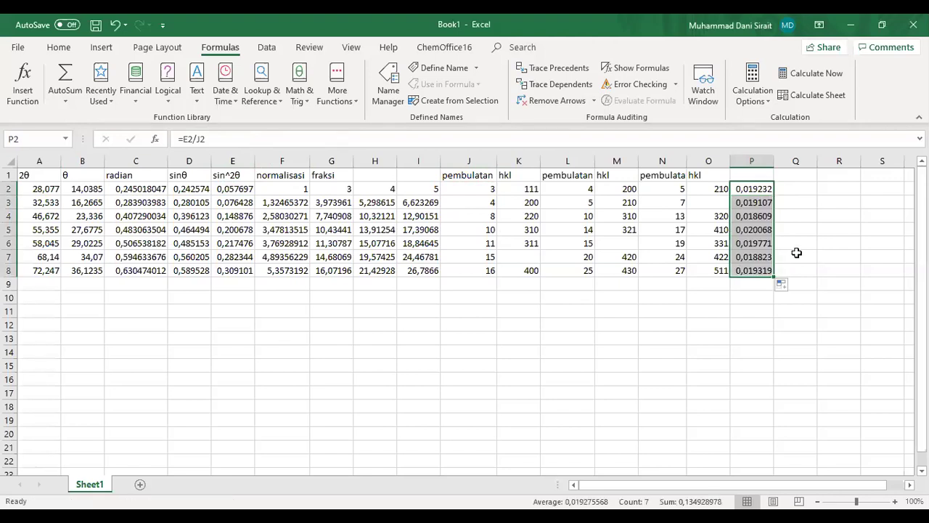
{"action": "left_click", "coordinate": [794, 254]}
Step: Review the quotients in P2:P8 and select the empty cell P9 beneath them
{"action": "left_click", "coordinate": [752, 191]}
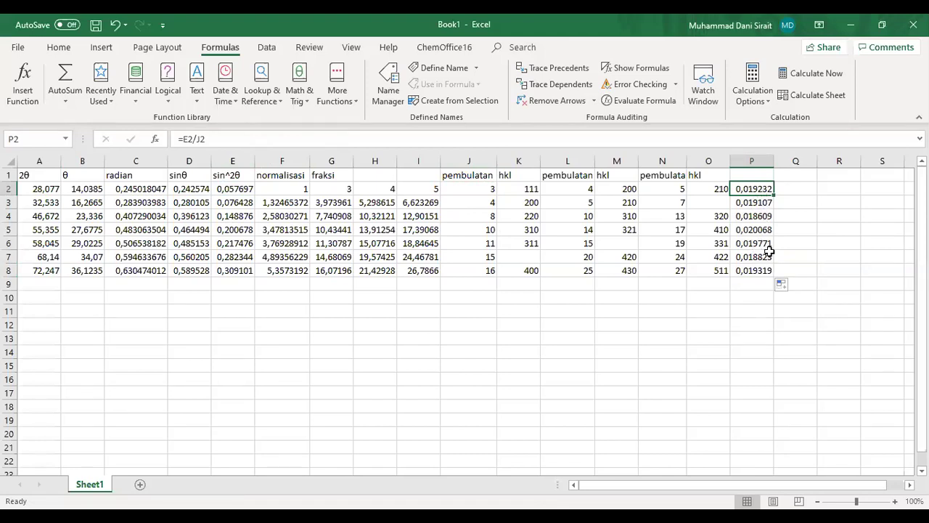
{"action": "left_click", "coordinate": [784, 214]}
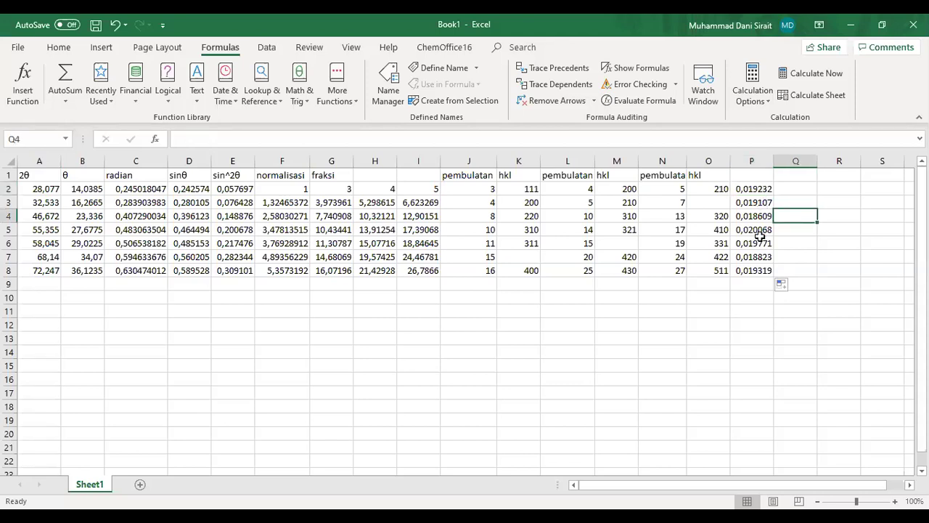
{"action": "left_click", "coordinate": [758, 192]}
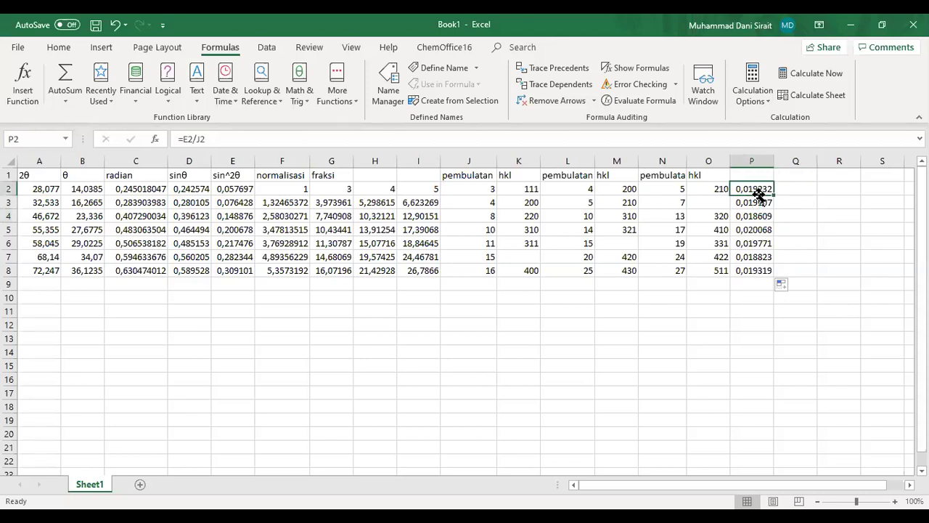
{"action": "left_click", "coordinate": [762, 285]}
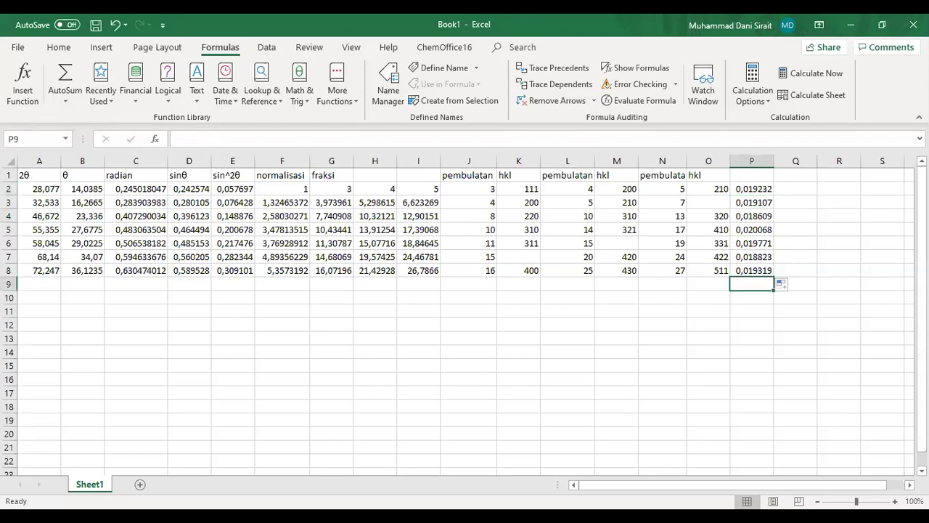